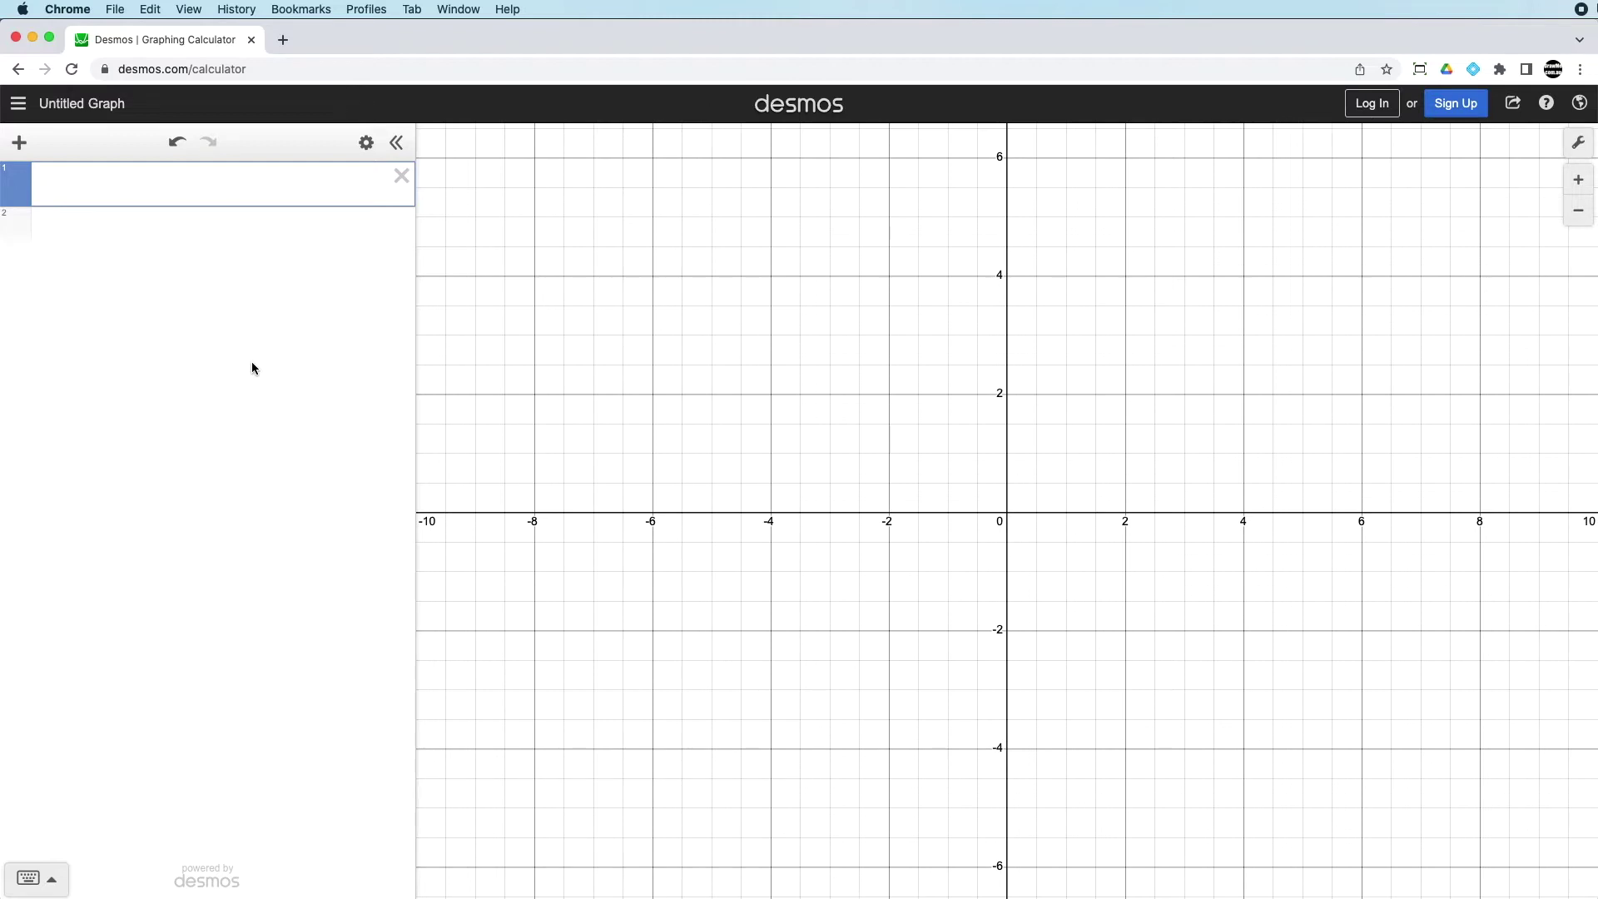
text(A=)
text((2,3)
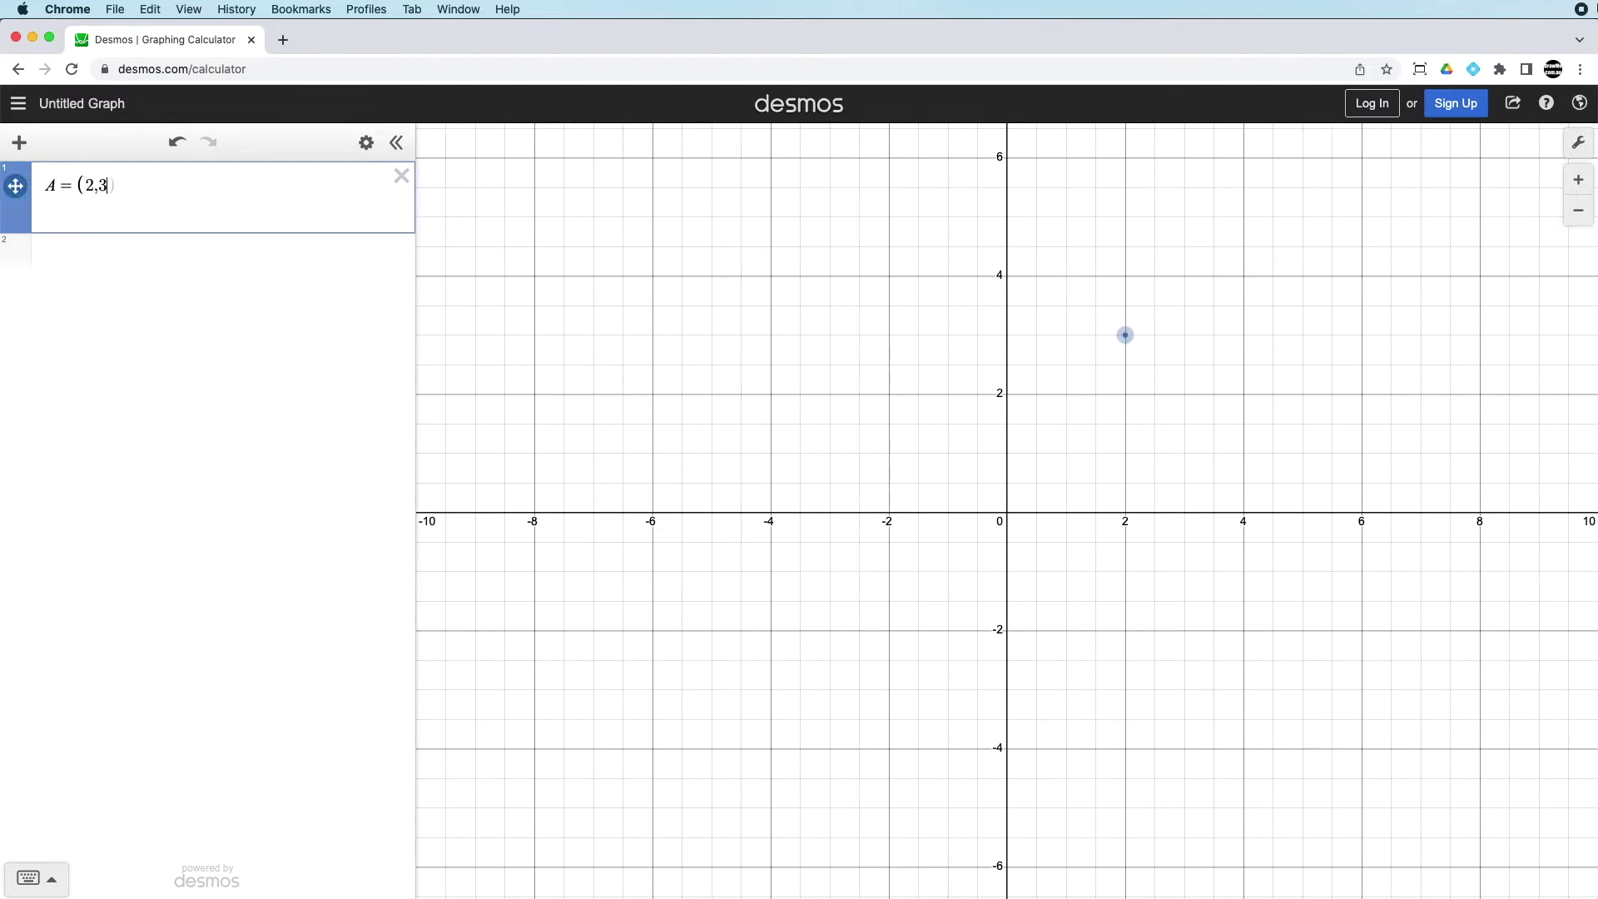
Step: Enter points A=(2,3), B=(6,3) and C=(4,0) as three separate expressions
key(Return)
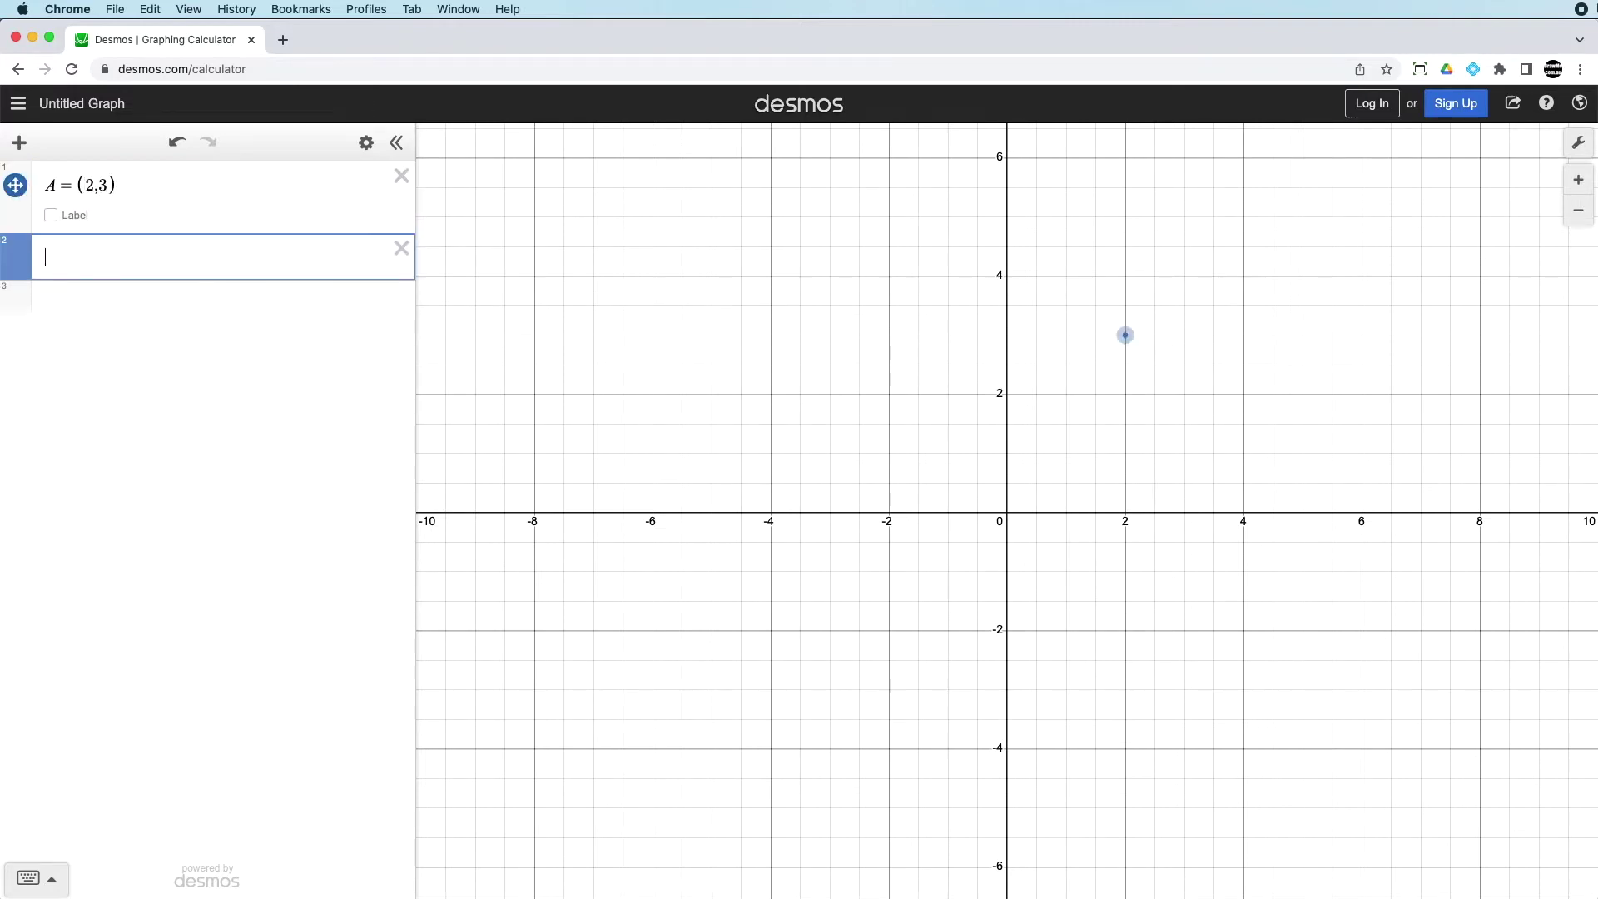
text(B = )
text((6,3)
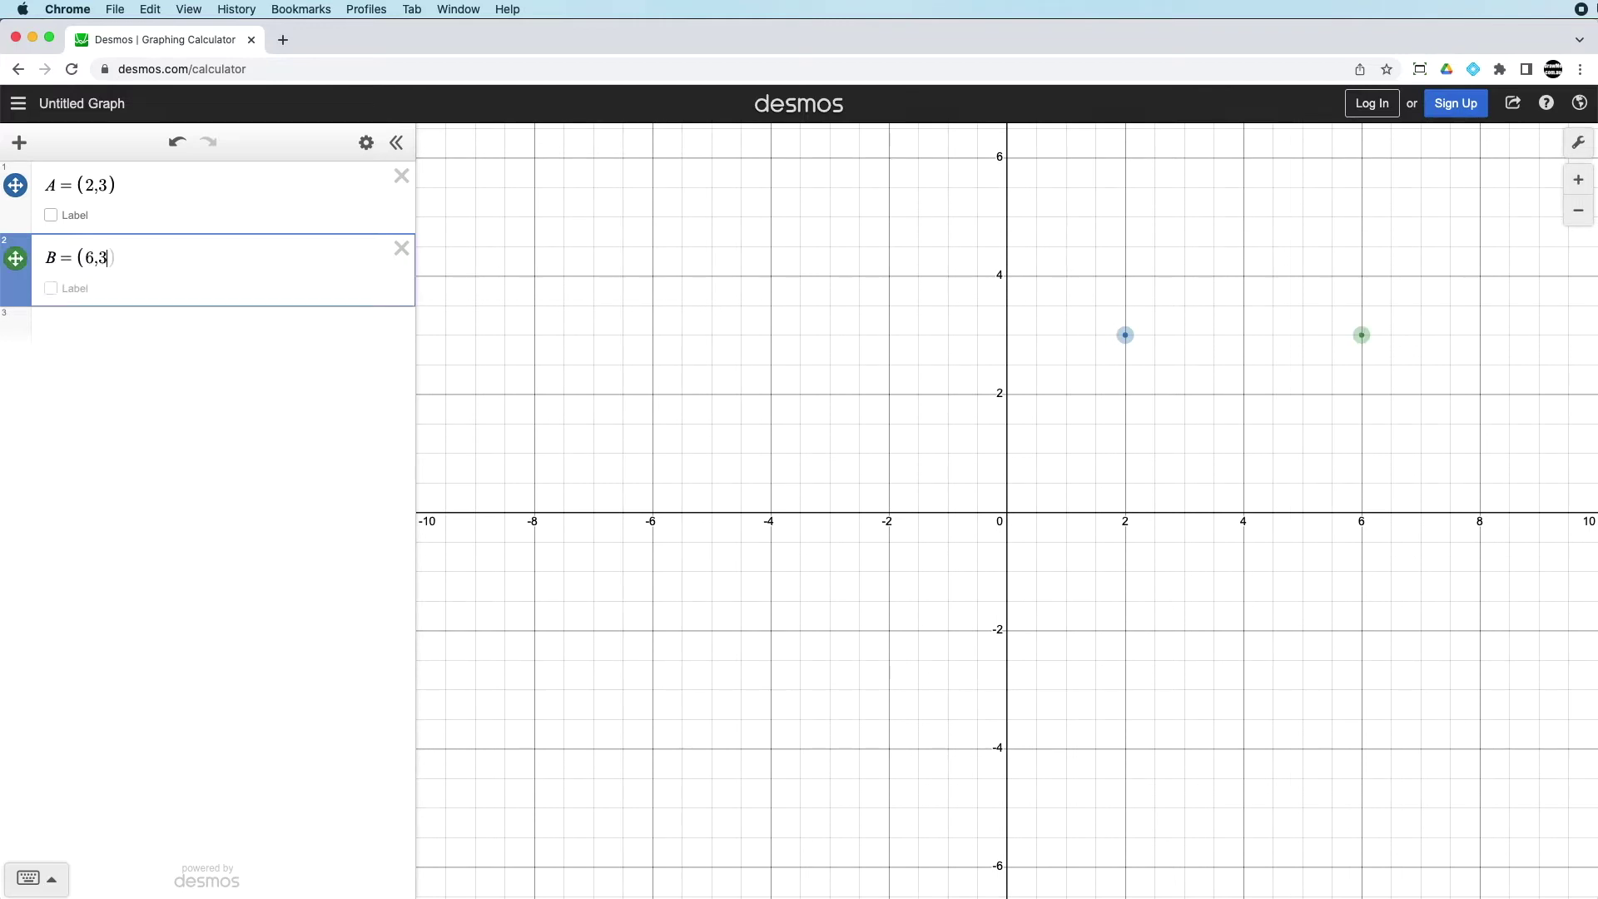
key(Return)
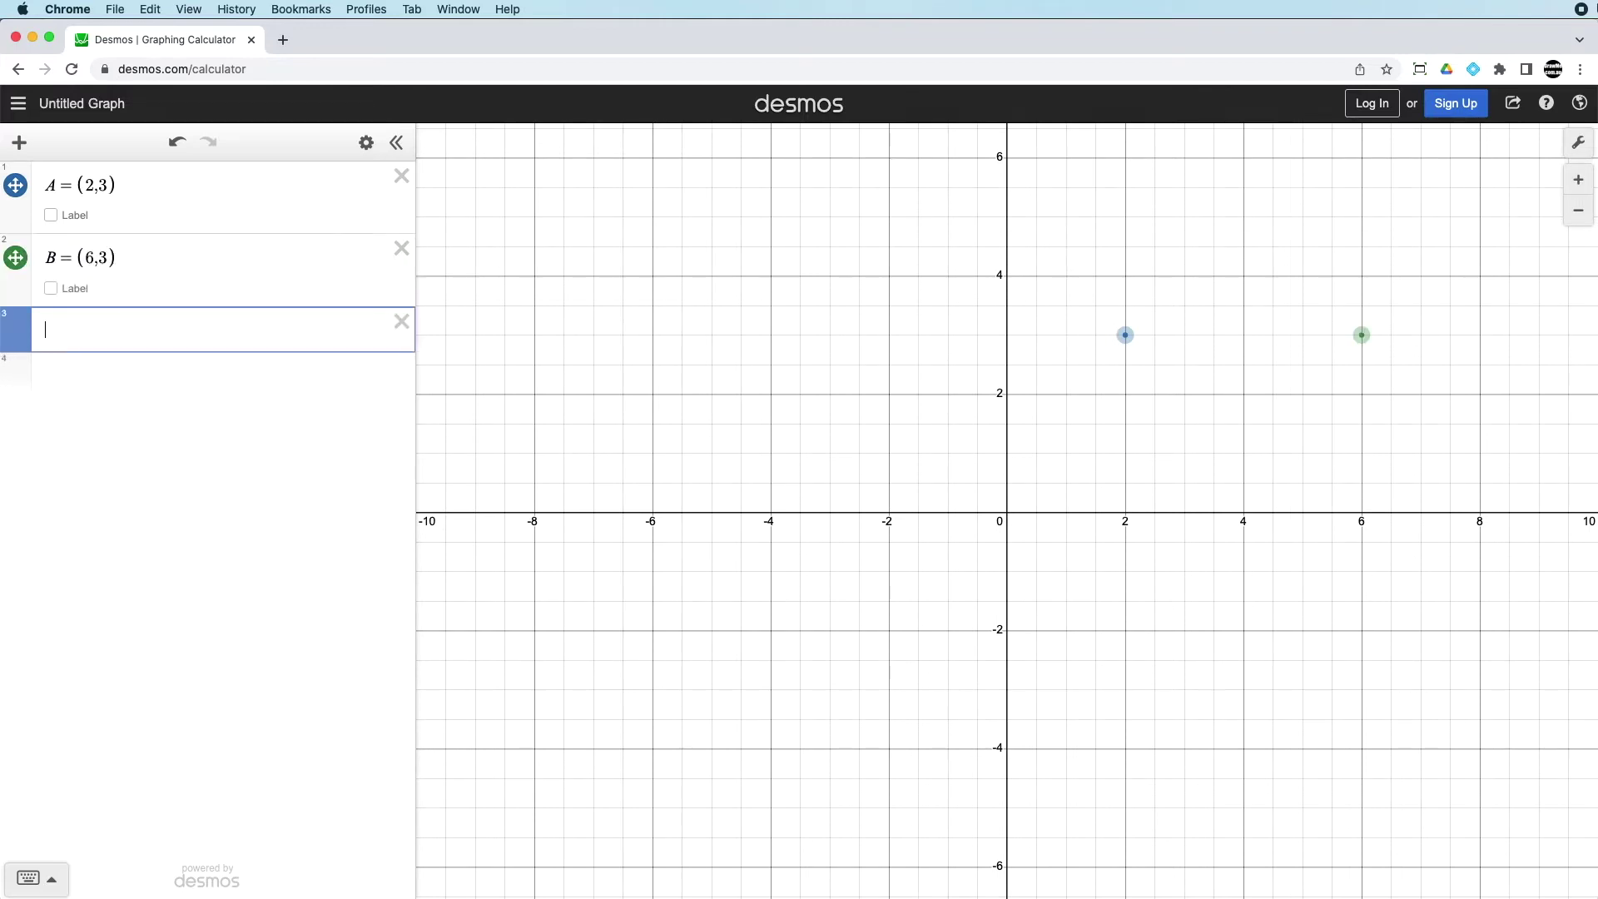
text(C=()
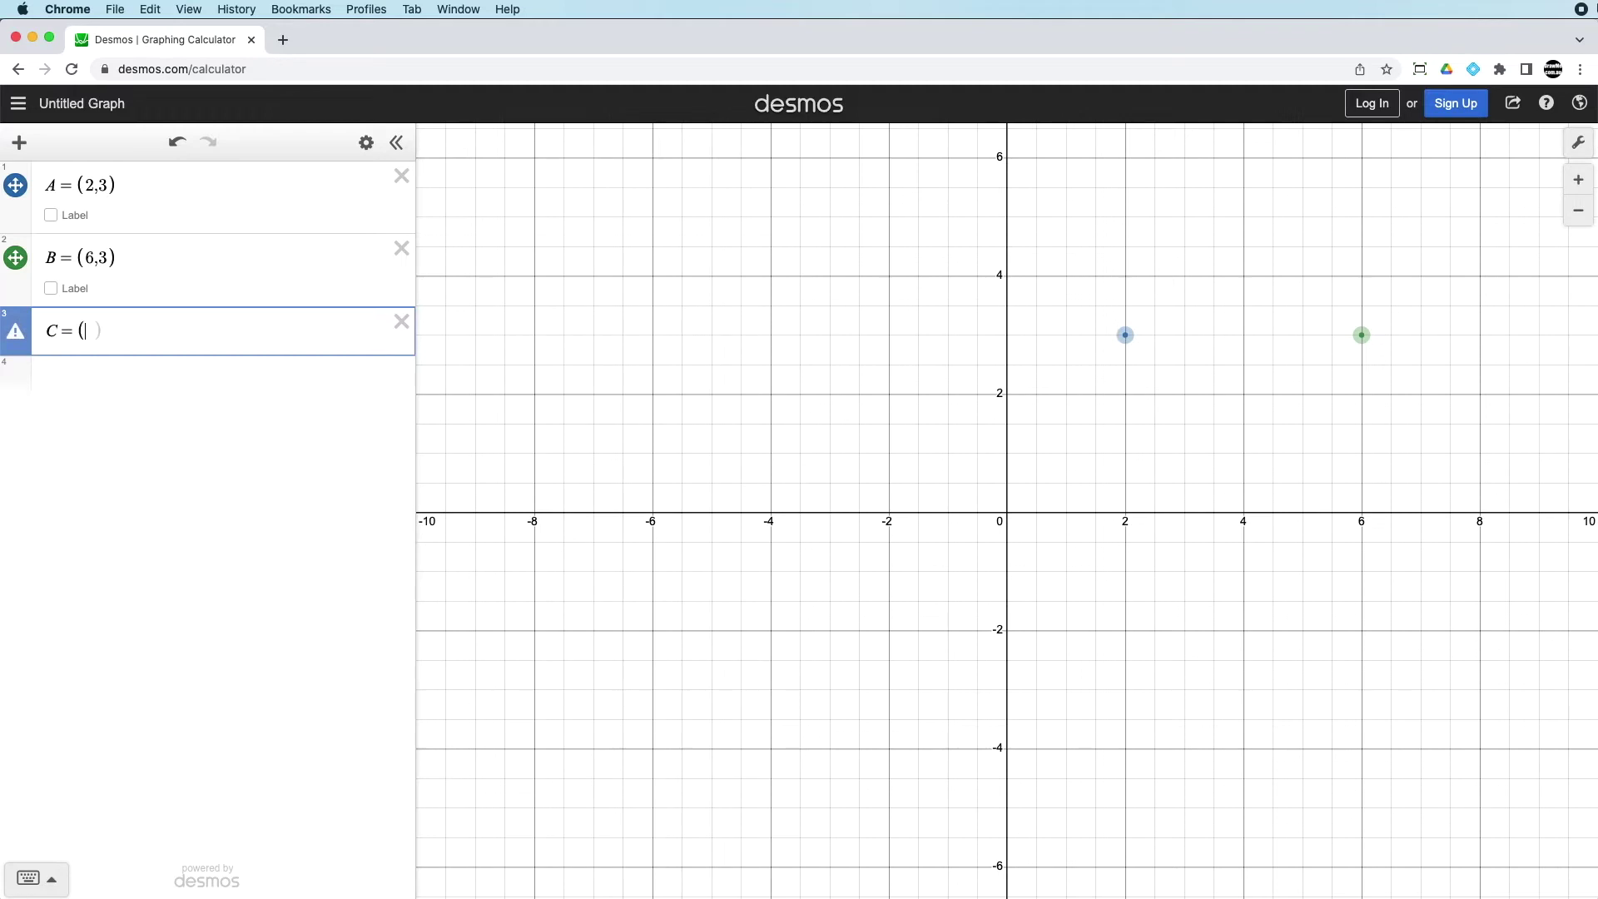
text(4,0)
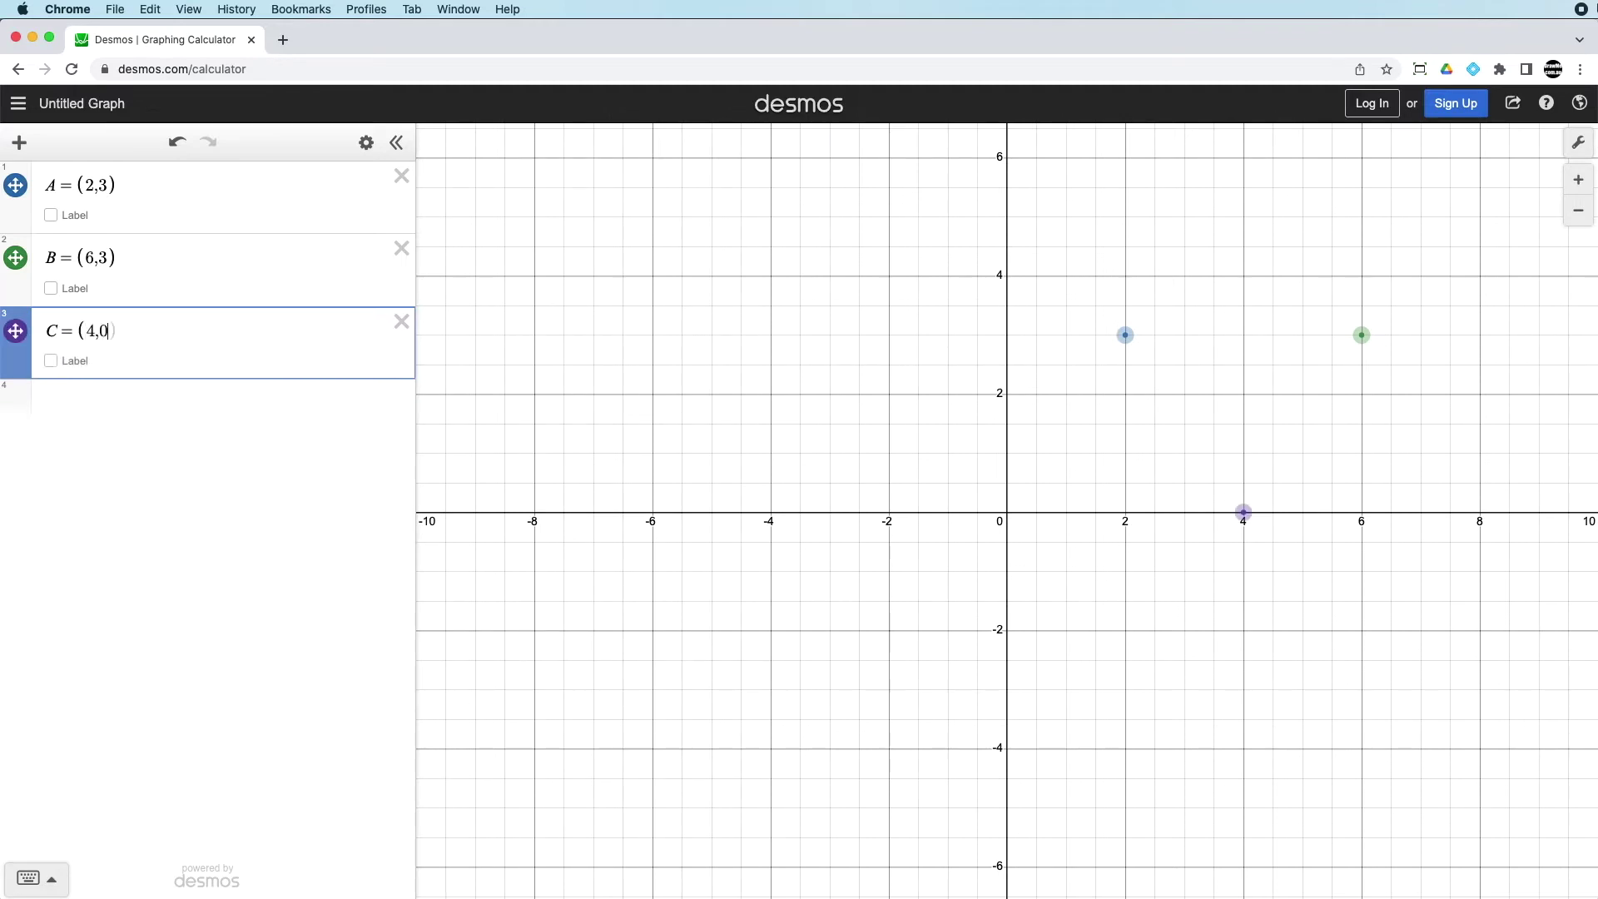
key(Return)
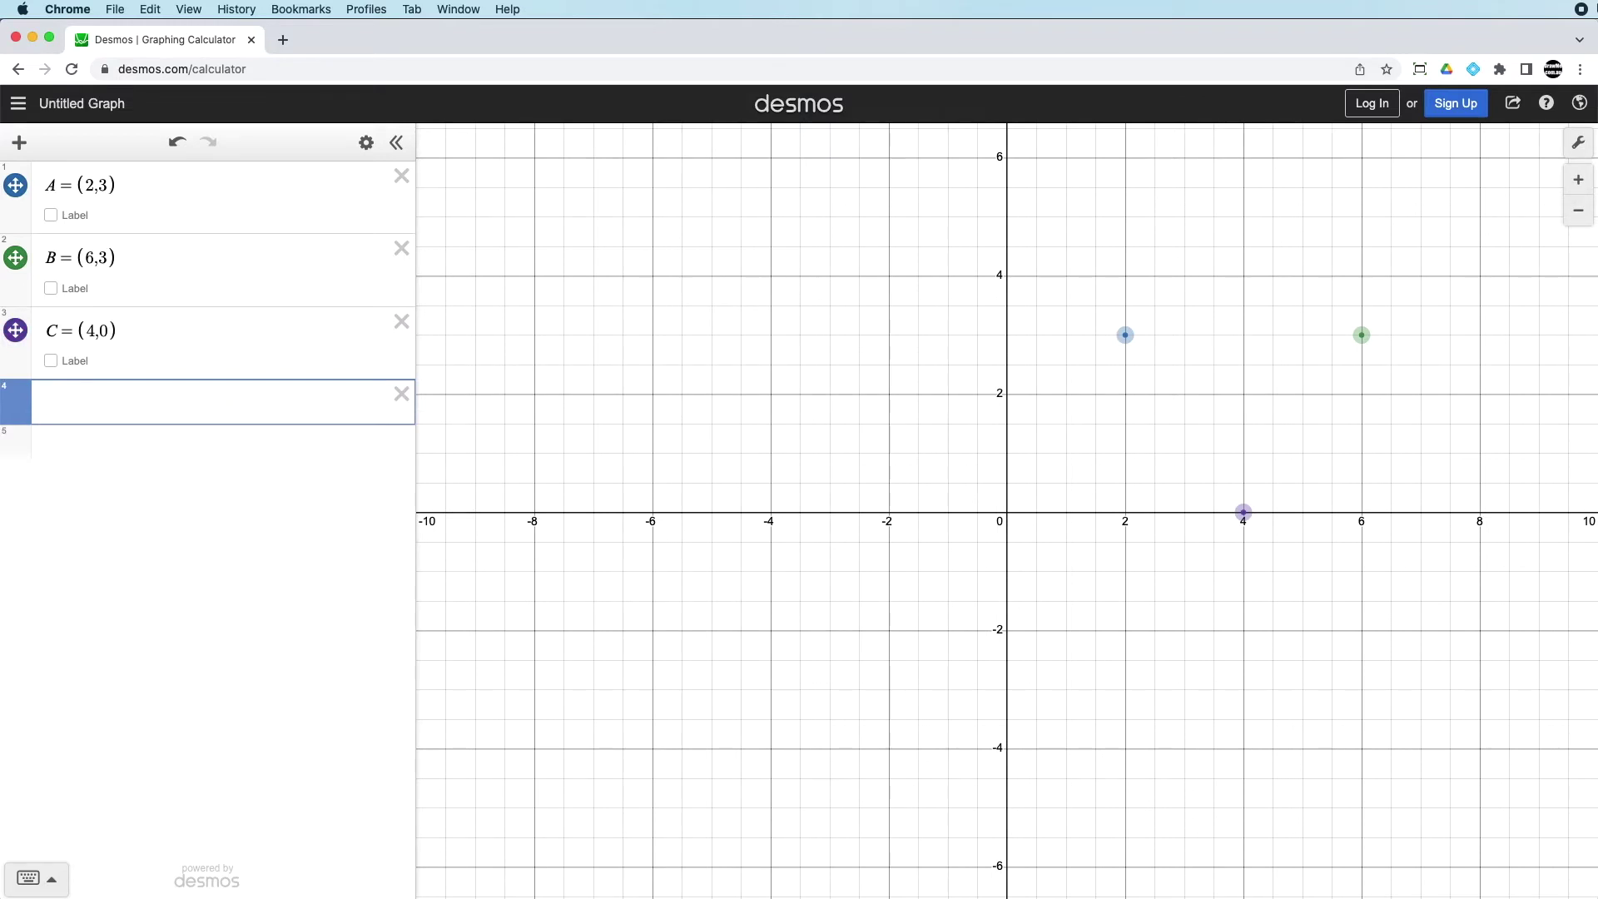
text(polygon()
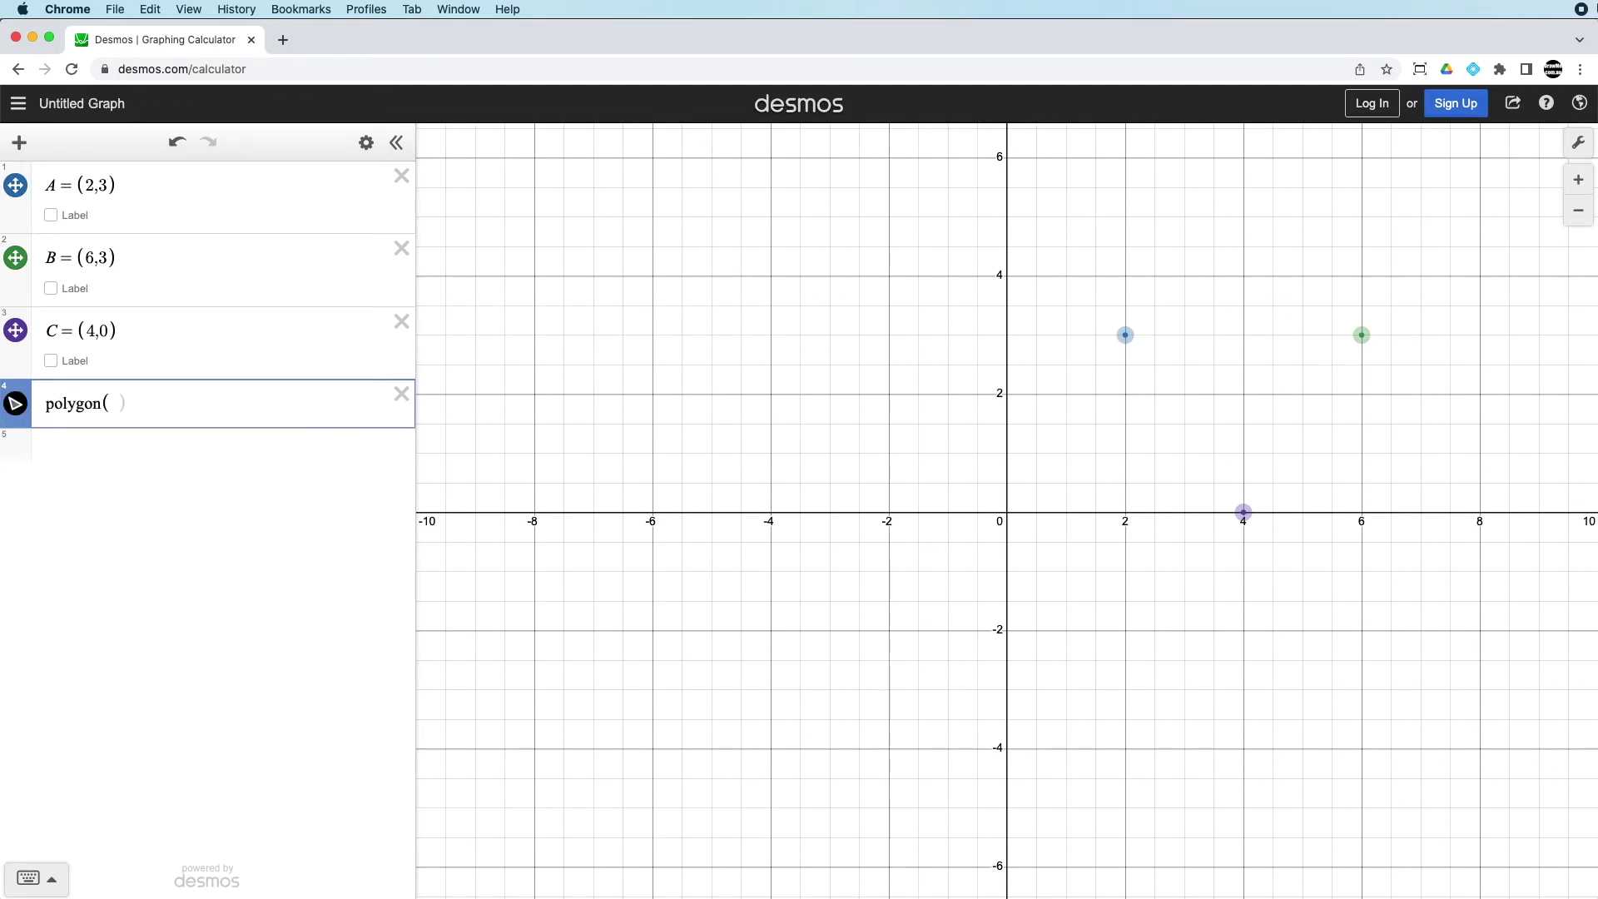
text(A, B, )
text(C)
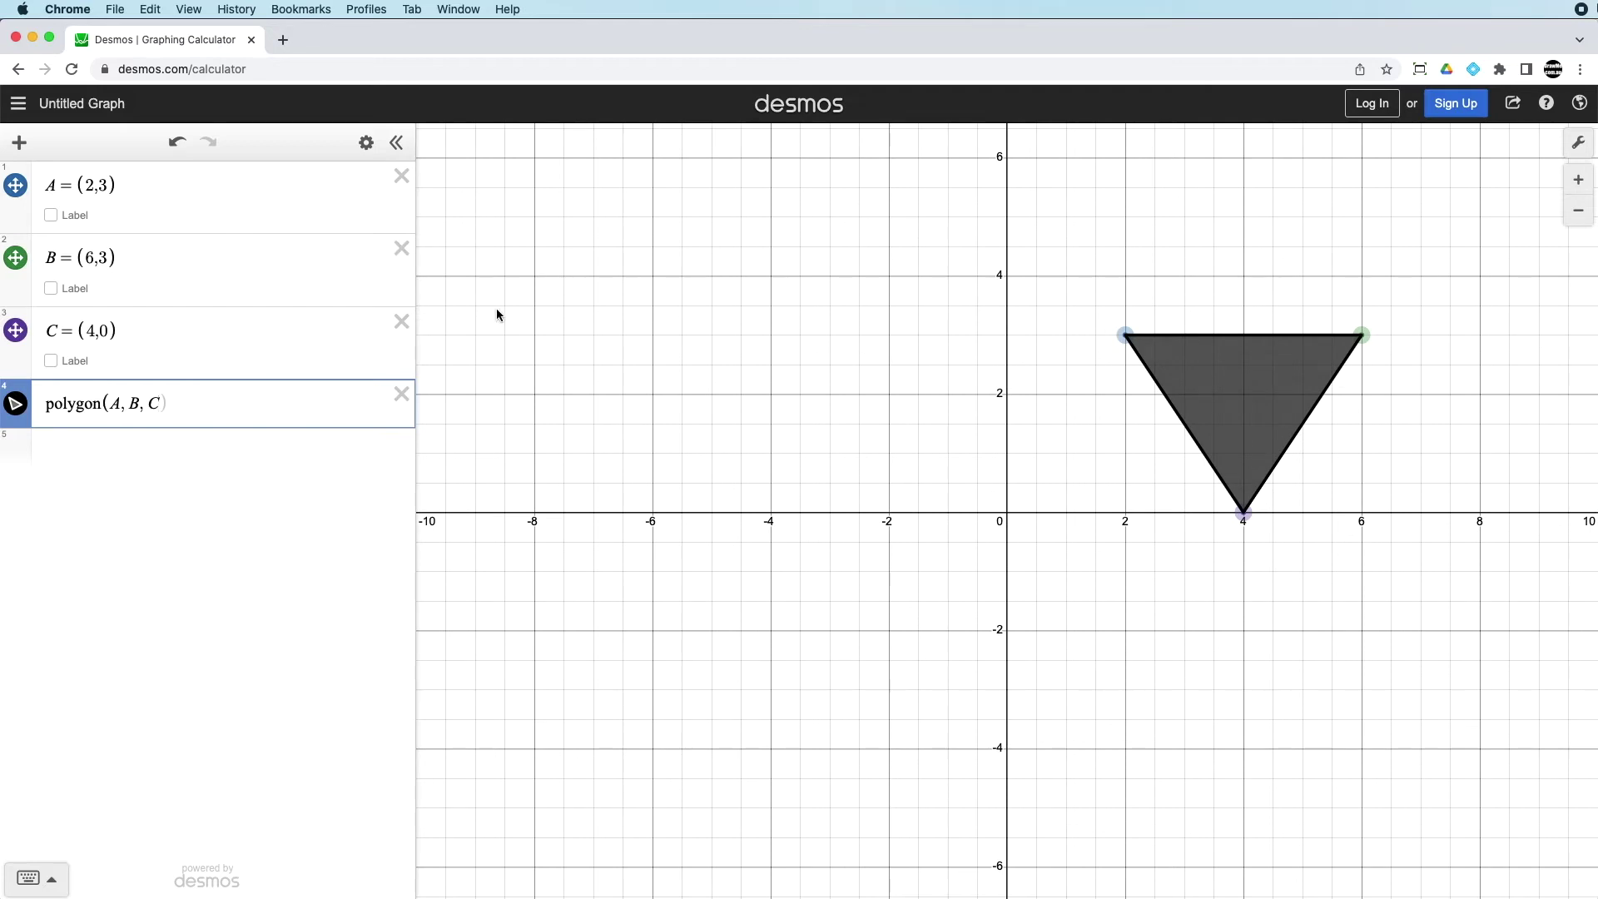
Step: Hide the point markers of vertices A, B and C under the polygon(A,B,C) triangle
click(16, 186)
click(16, 258)
click(15, 329)
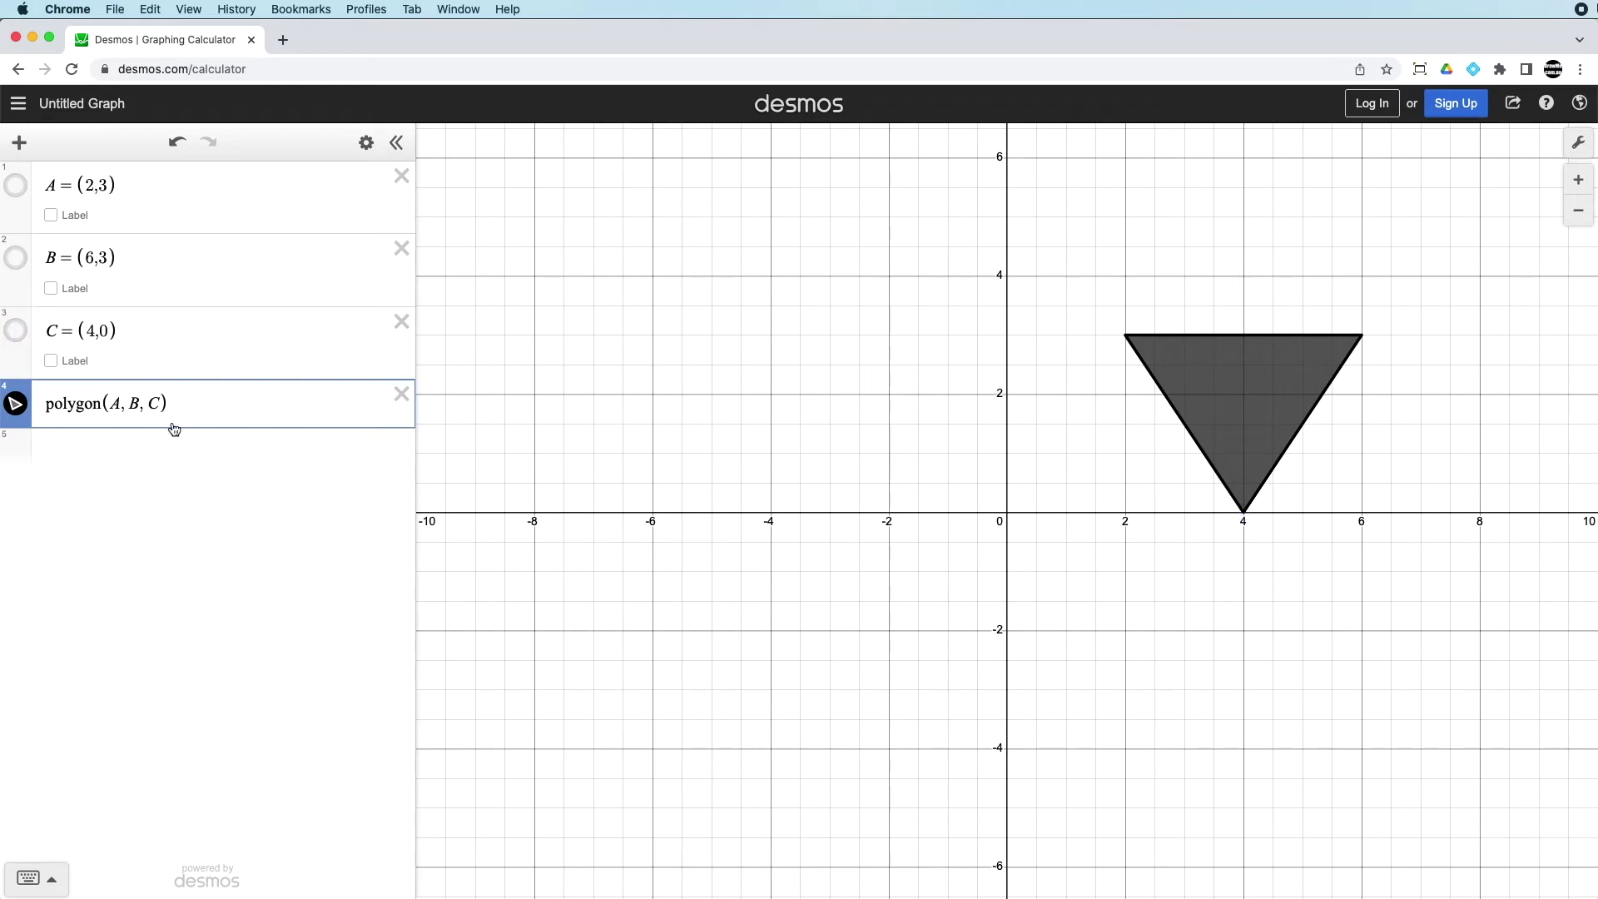
Step: Show point C and drag it to about (-0.27, 0.7), then show point B
click(19, 333)
drag(1244, 513, 990, 471)
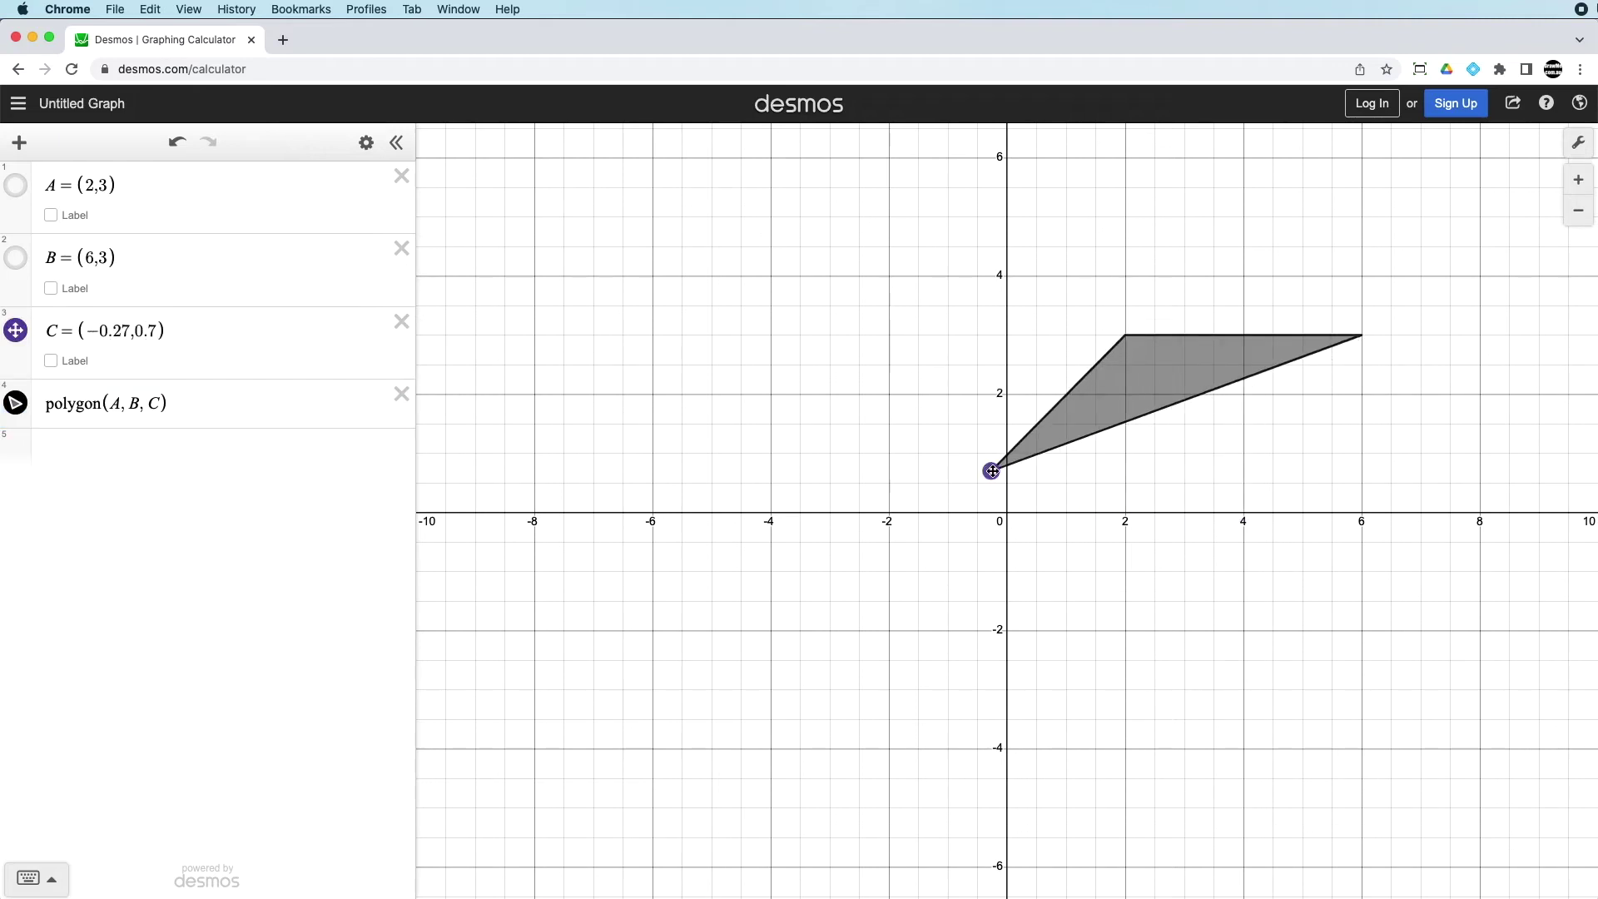
click(19, 260)
Step: Drag vertex B down to about (6.01, 1.42) and hide the C and B markers again
drag(1360, 341, 1364, 429)
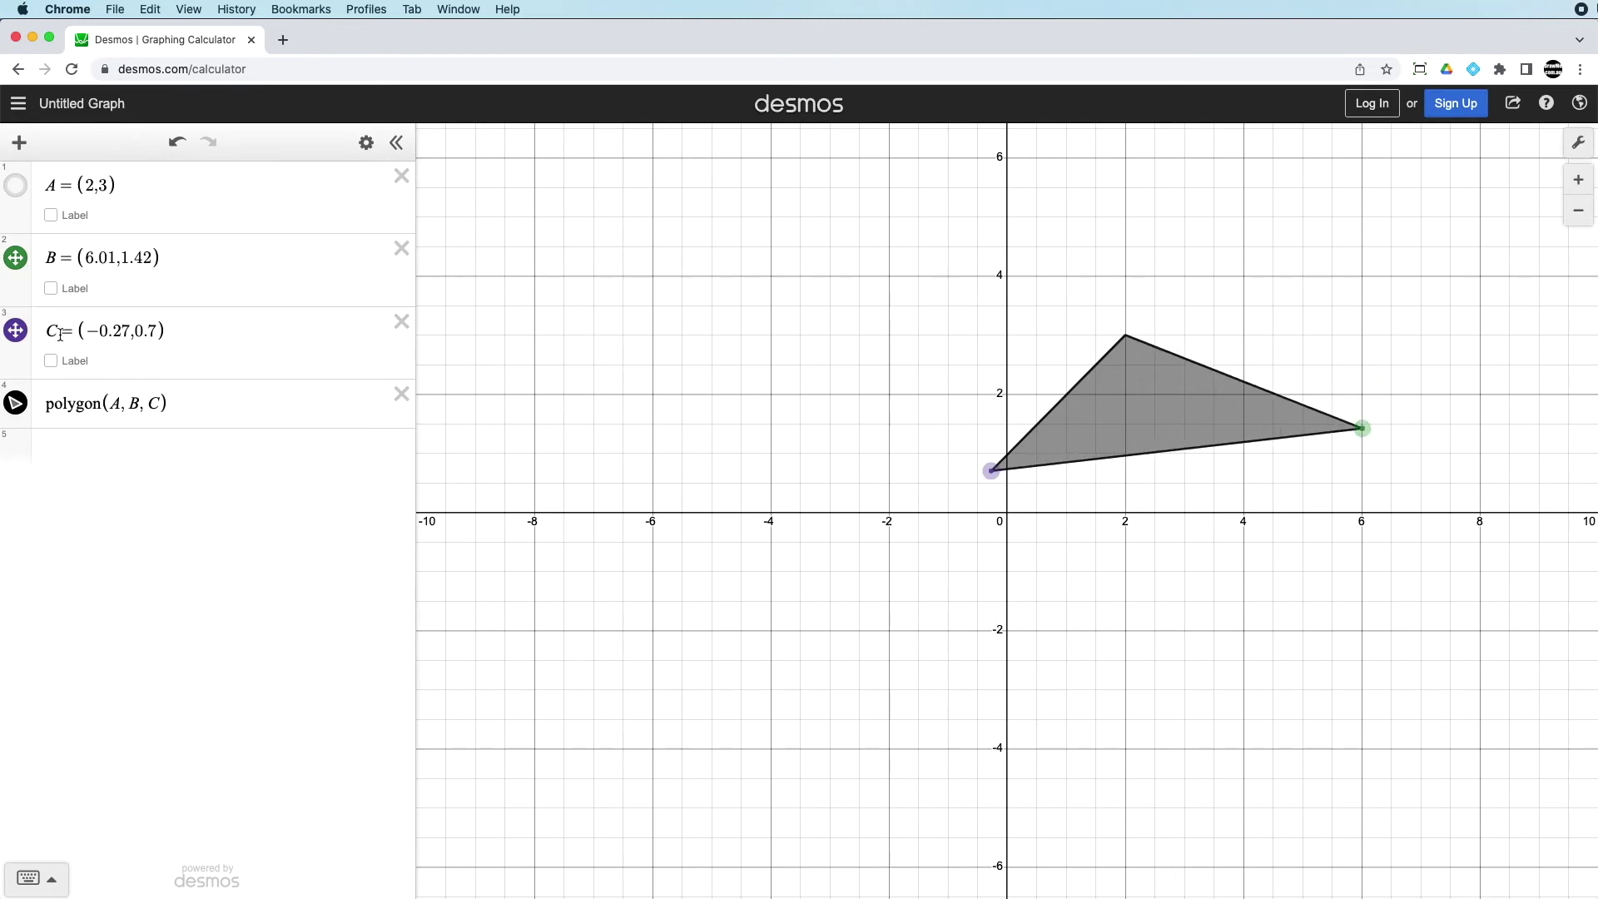
click(15, 330)
click(15, 257)
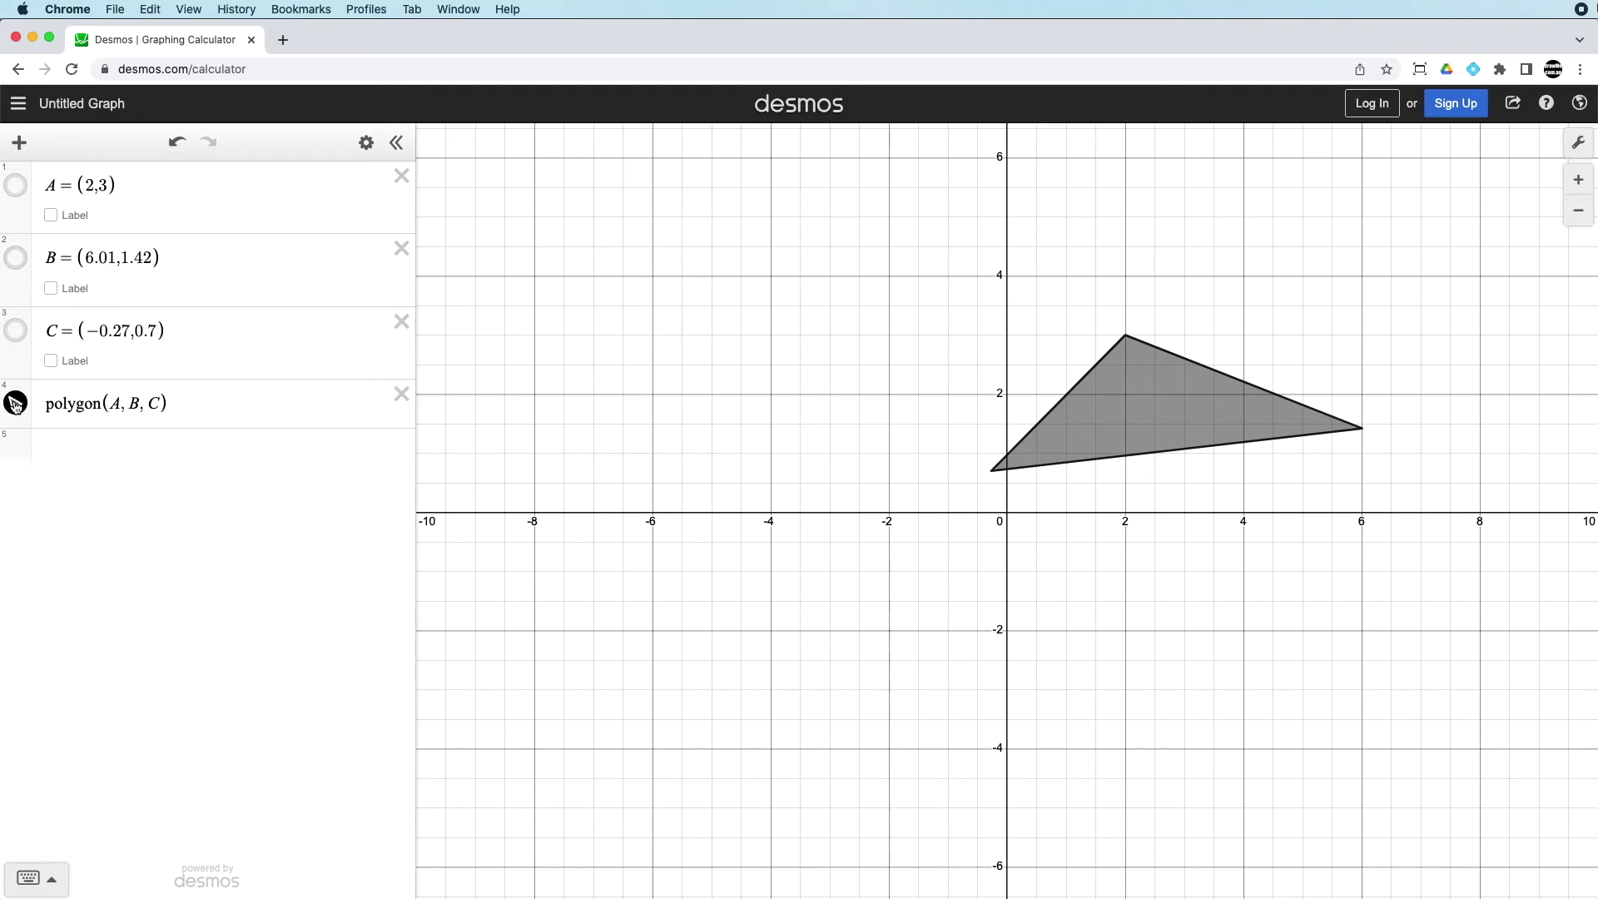
Step: Recolour the polygon(A,B,C) triangle from black to red in its style options
click(365, 143)
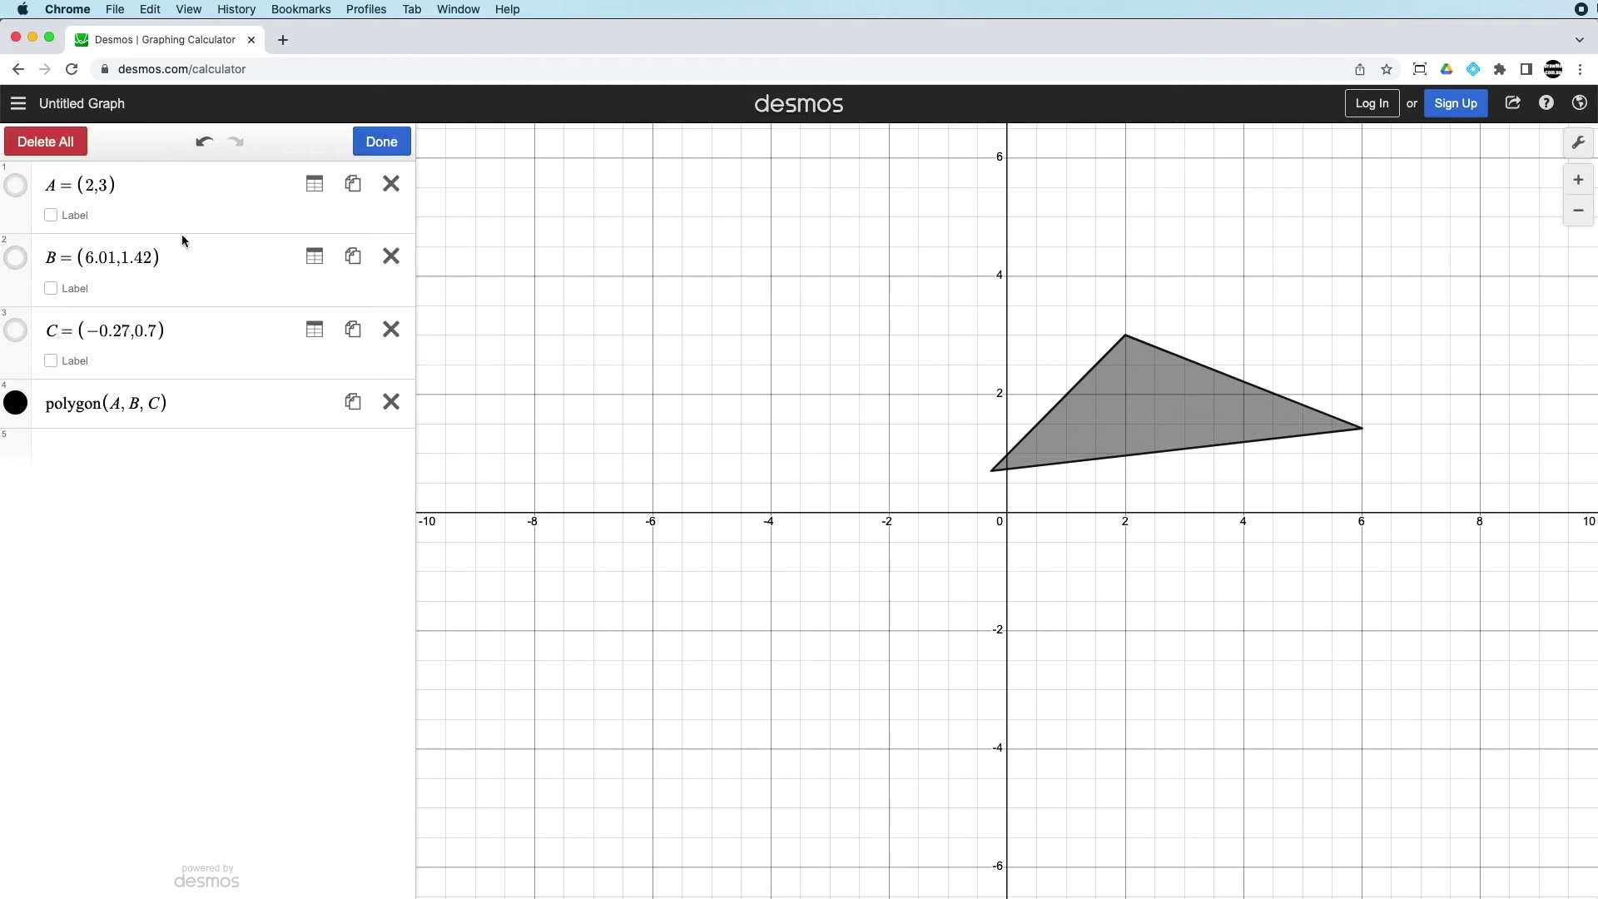
click(17, 403)
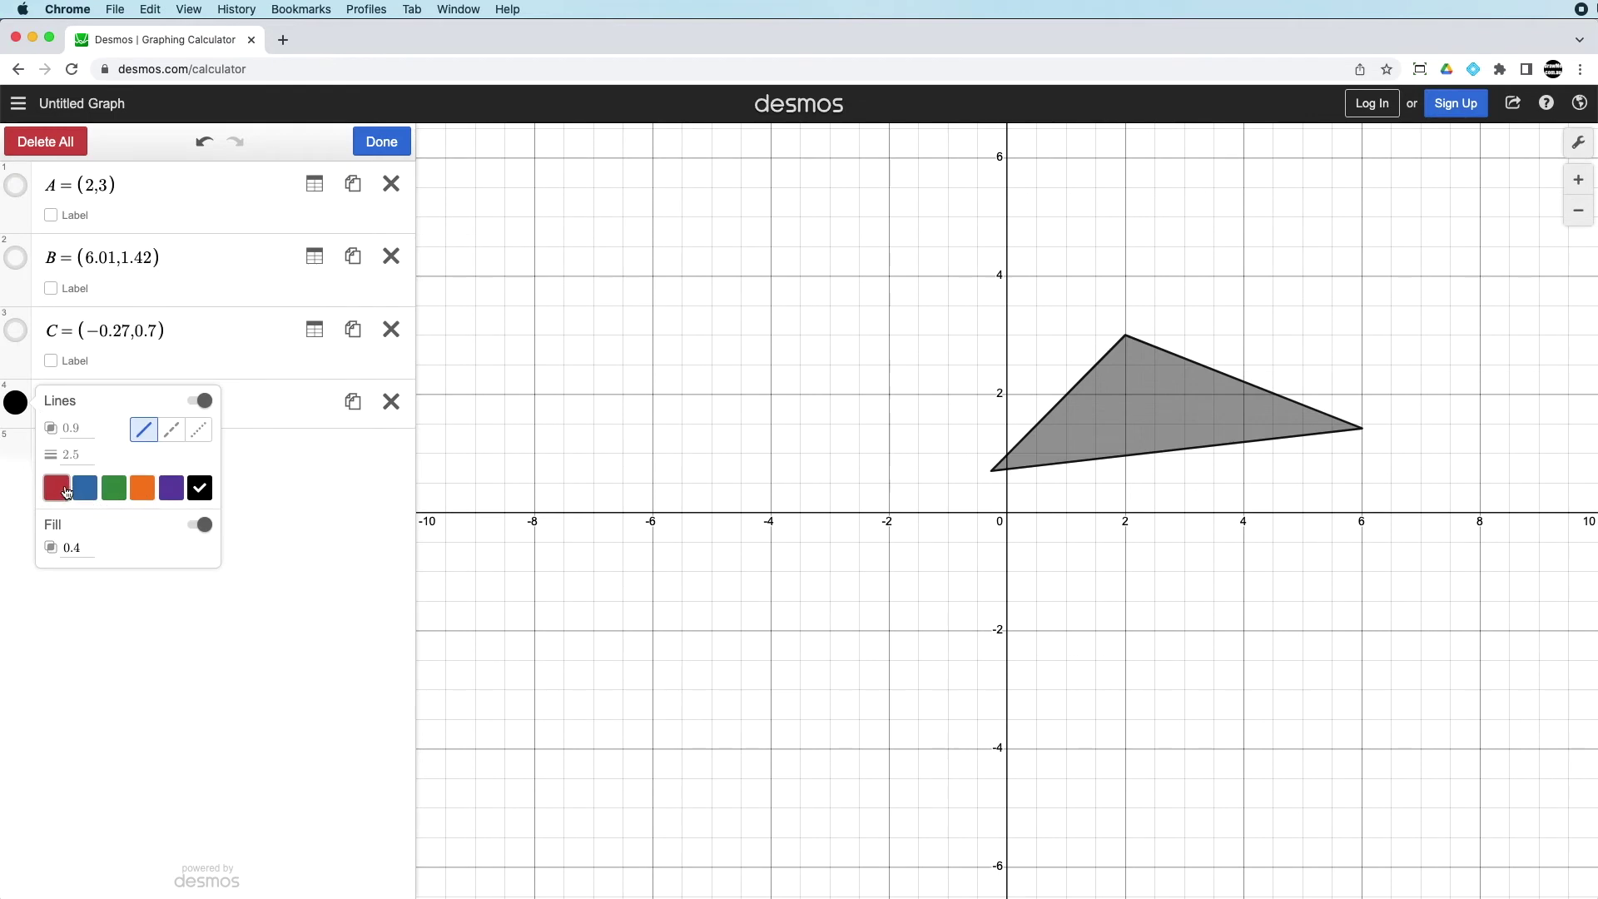
click(57, 489)
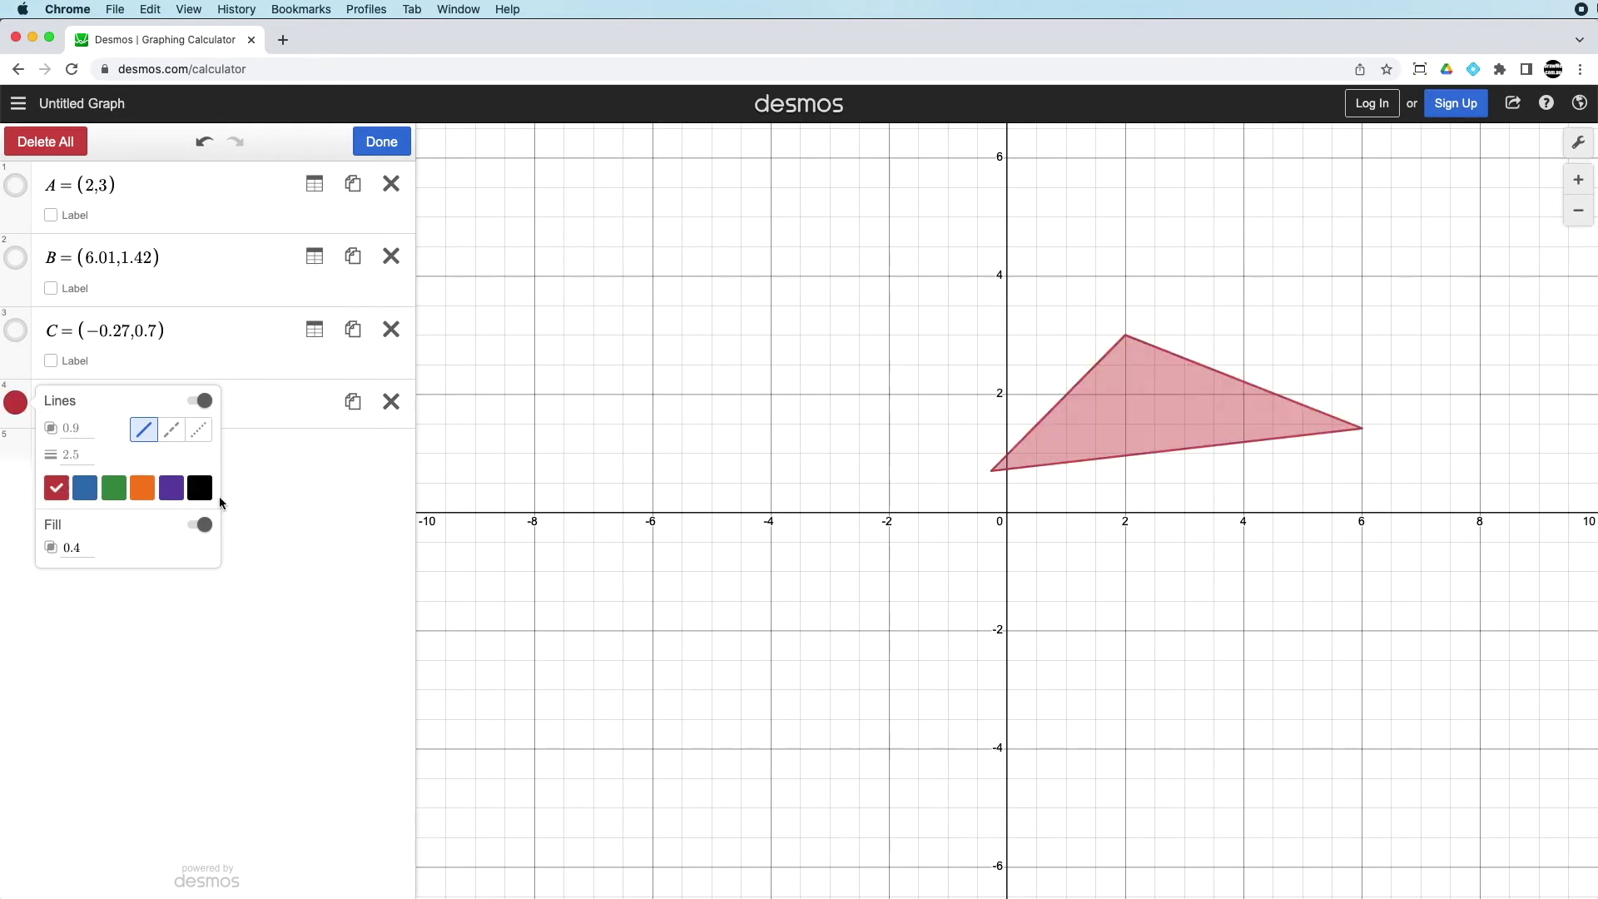